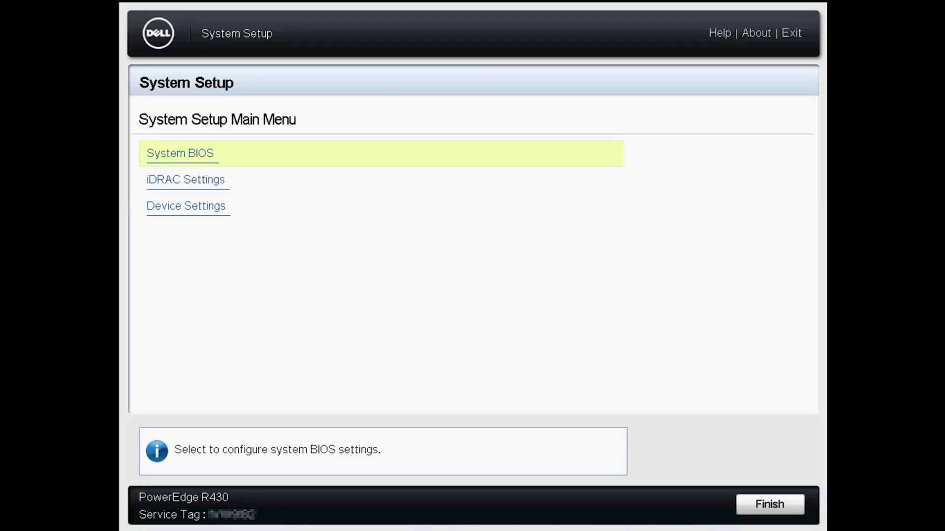
Check the PERC virtual disks, finding RAID5 Virtual Disk 0 degraded and disk 00:01:03 failed.
{"action": "left_click", "coordinate": [175, 207]}
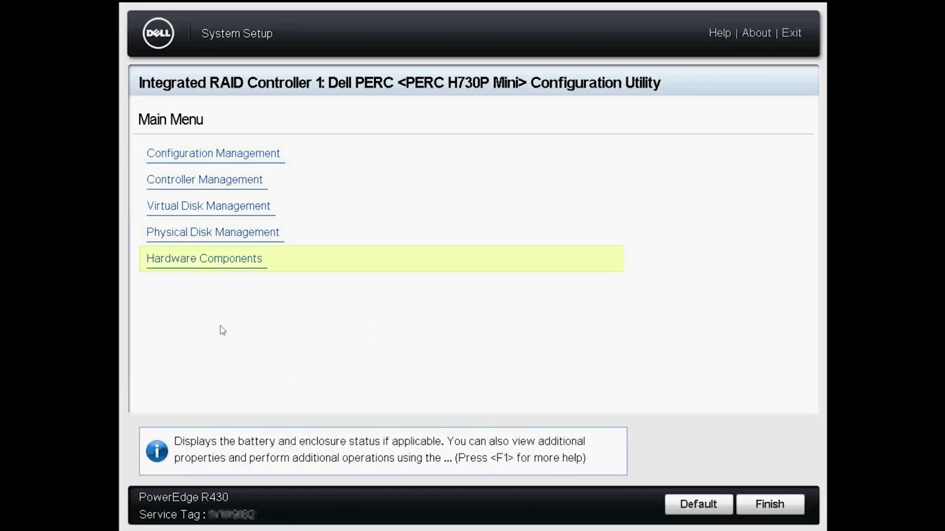
{"action": "left_click", "coordinate": [218, 206]}
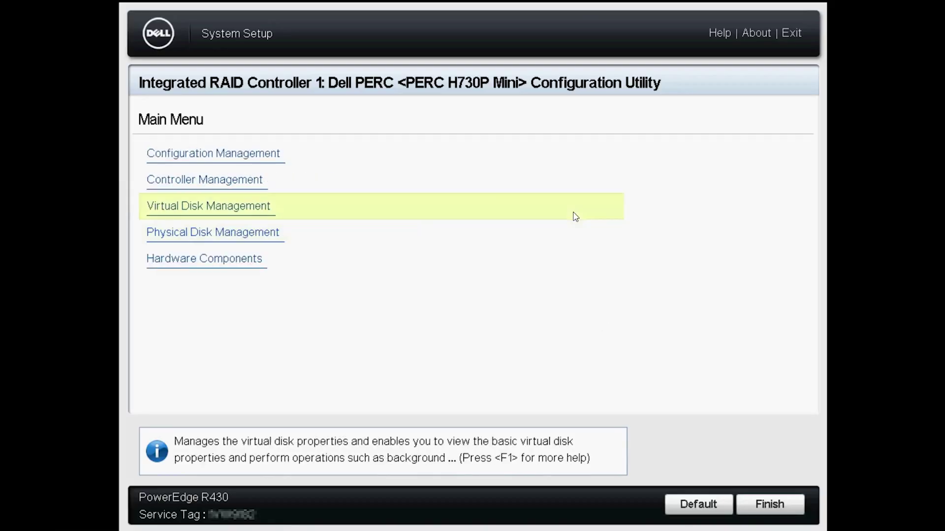
{"action": "key", "text": "Escape"}
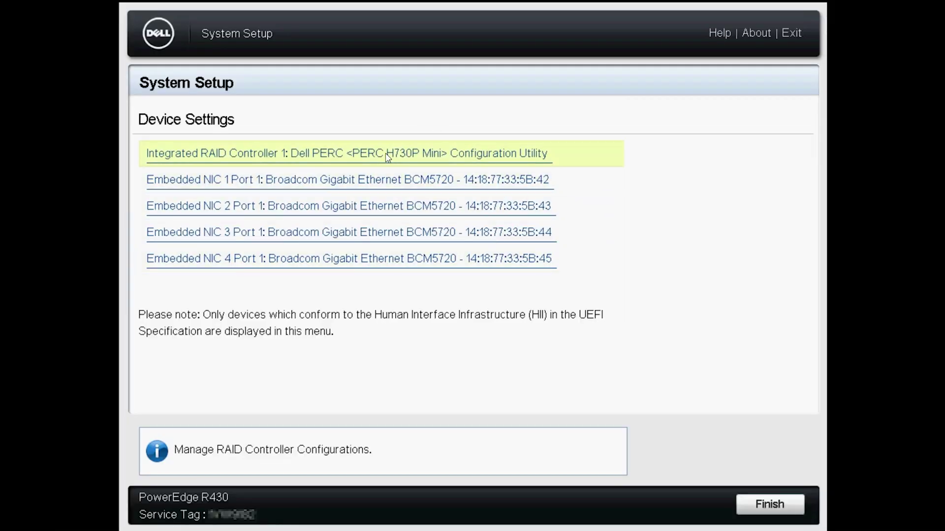
{"action": "left_click", "coordinate": [388, 154]}
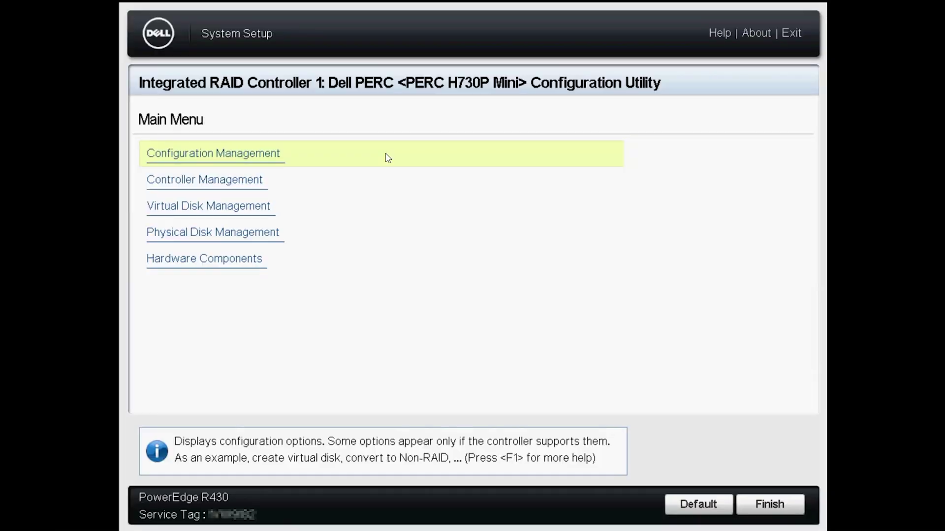
{"action": "key", "text": "Down"}
{"action": "key", "text": "Down"}
{"action": "key", "text": "Down"}
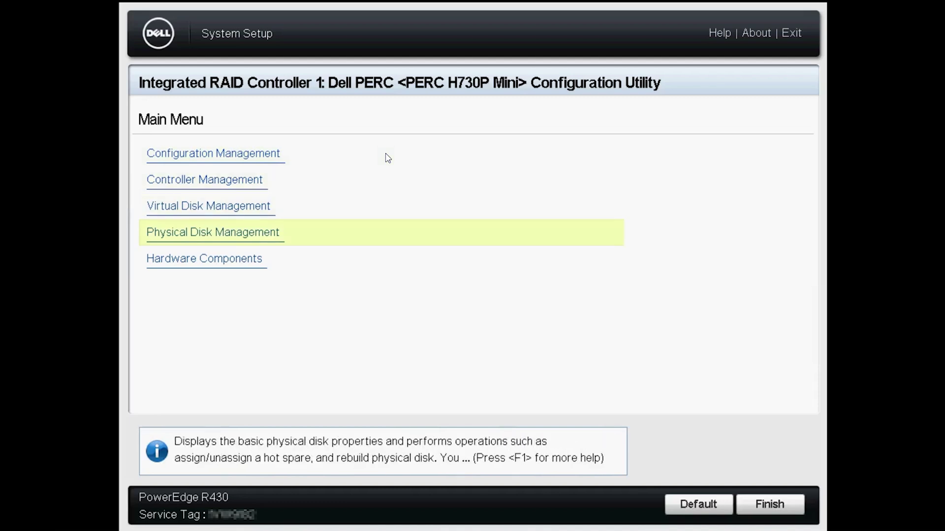
{"action": "key", "text": "Up"}
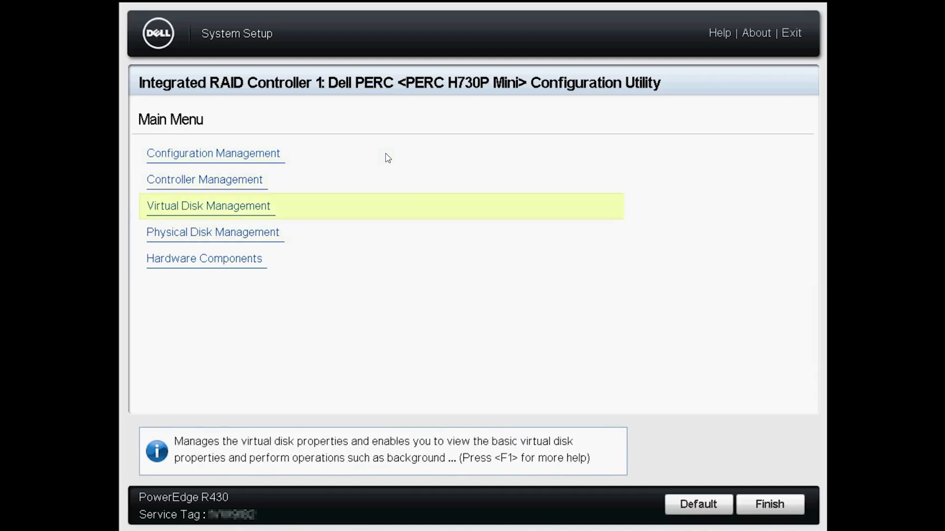
{"action": "key", "text": "Down"}
{"action": "key", "text": "Return"}
{"action": "key", "text": "Down"}
{"action": "key", "text": "Down"}
{"action": "key", "text": "Down"}
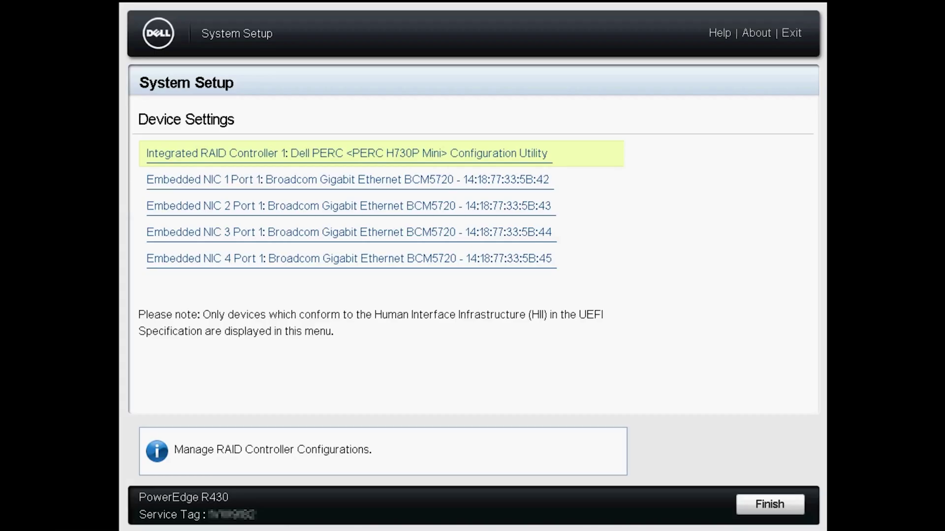
Clear all existing configurations from the PERC H730P Mini controller, confirming the wipe.
{"action": "key", "text": "Return"}
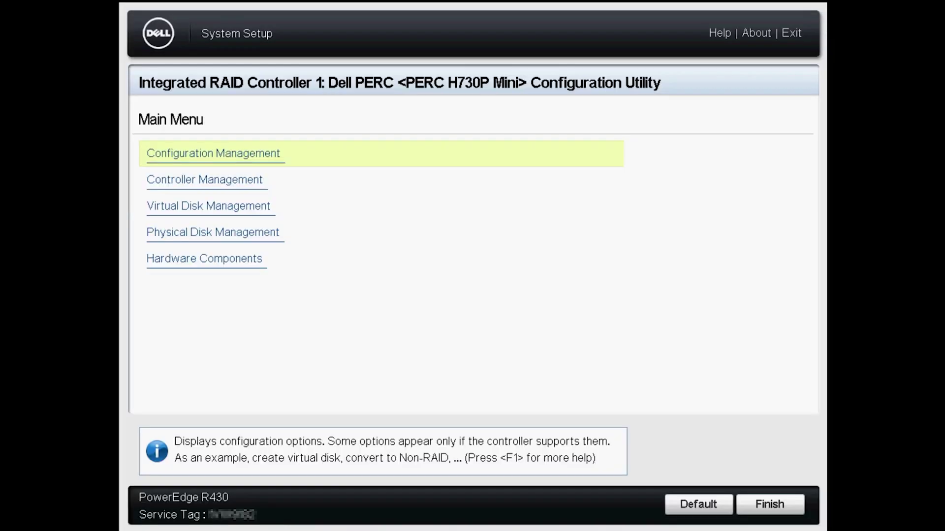
{"action": "key", "text": "Return"}
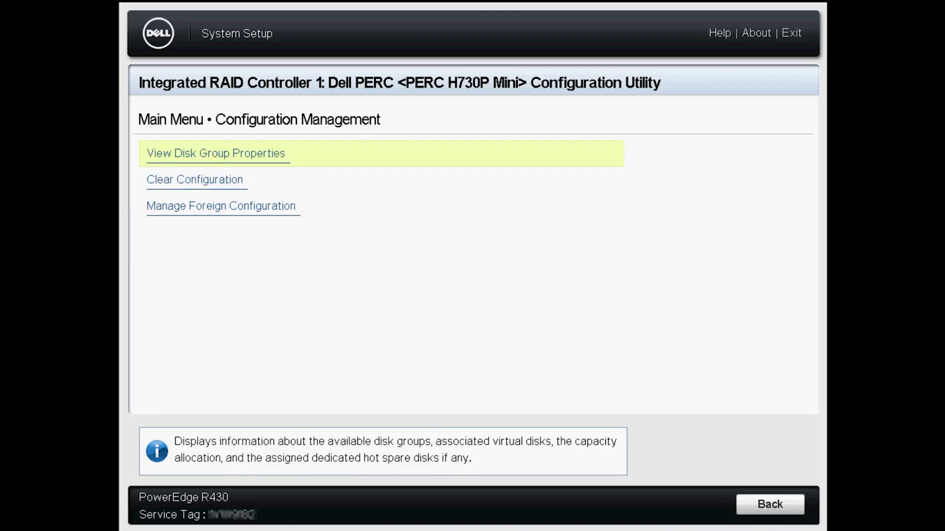
{"action": "key", "text": "Down"}
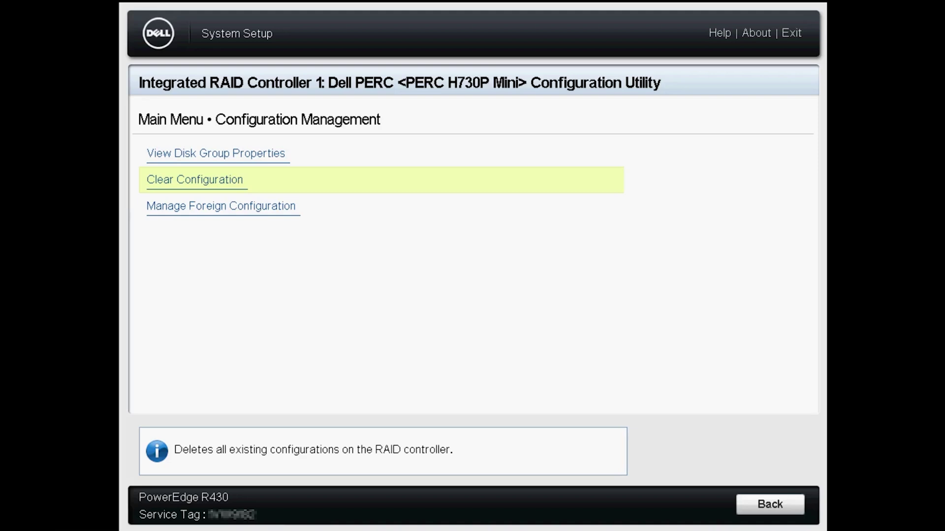
{"action": "key", "text": "Return"}
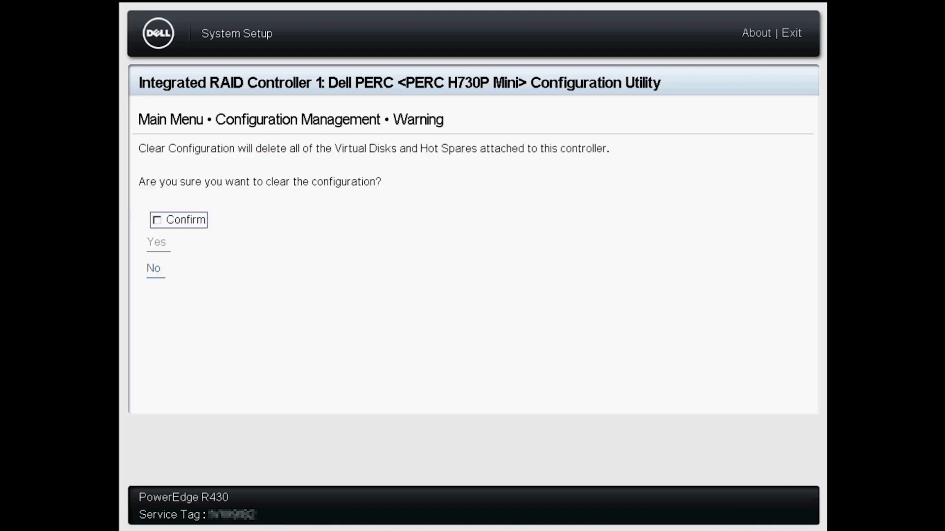
{"action": "key", "text": "space"}
{"action": "key", "text": "Down"}
{"action": "key", "text": "Return"}
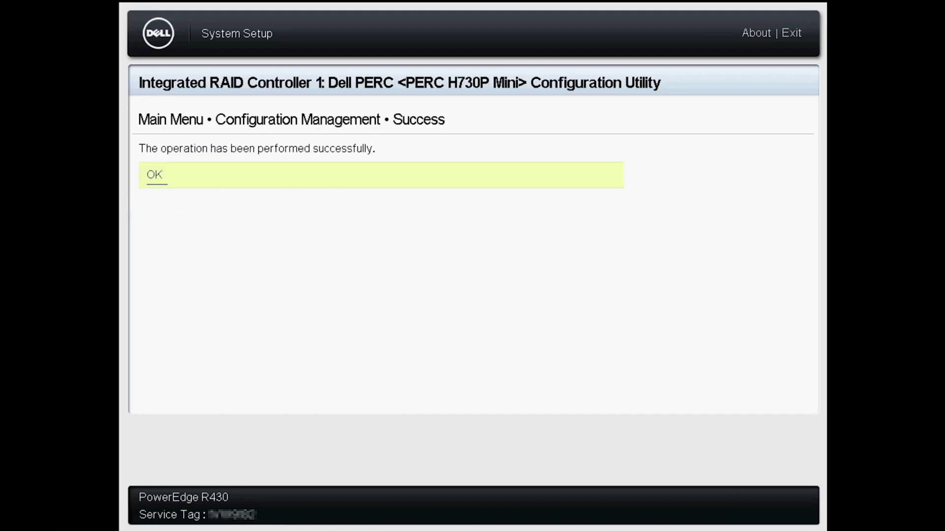
{"action": "key", "text": "Return"}
{"action": "key", "text": "Down"}
{"action": "key", "text": "Down"}
Clear the foreign configuration, confirming deletion of the foreign virtual disks.
{"action": "key", "text": "Return"}
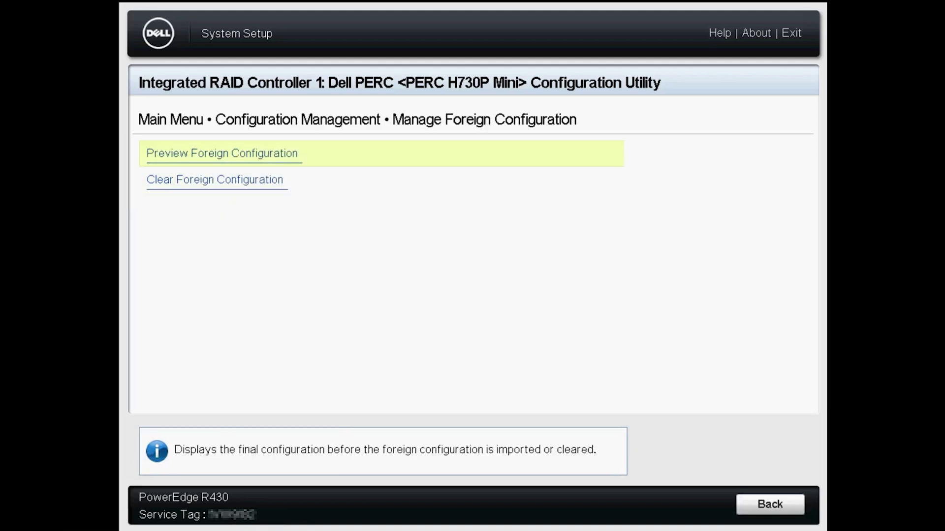
{"action": "key", "text": "Down"}
{"action": "key", "text": "Up"}
{"action": "key", "text": "Down"}
{"action": "key", "text": "Return"}
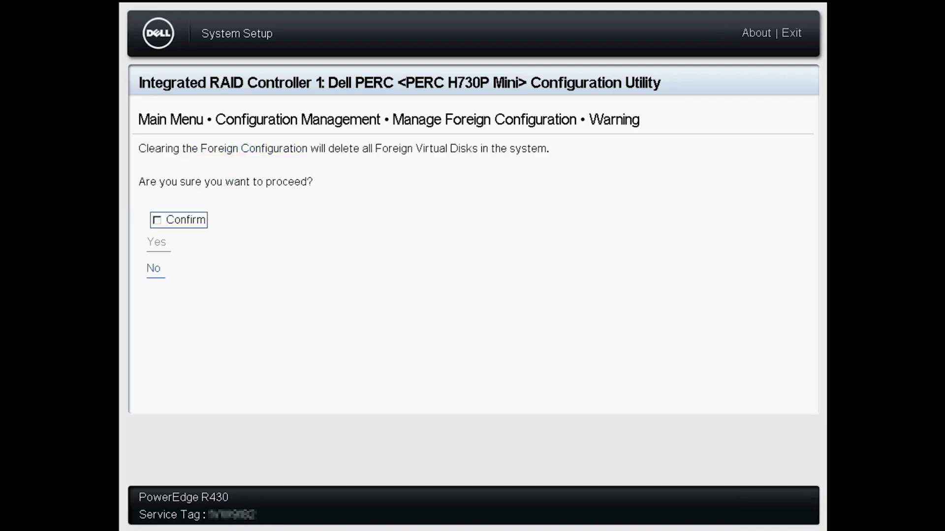
{"action": "key", "text": "space"}
{"action": "key", "text": "Down"}
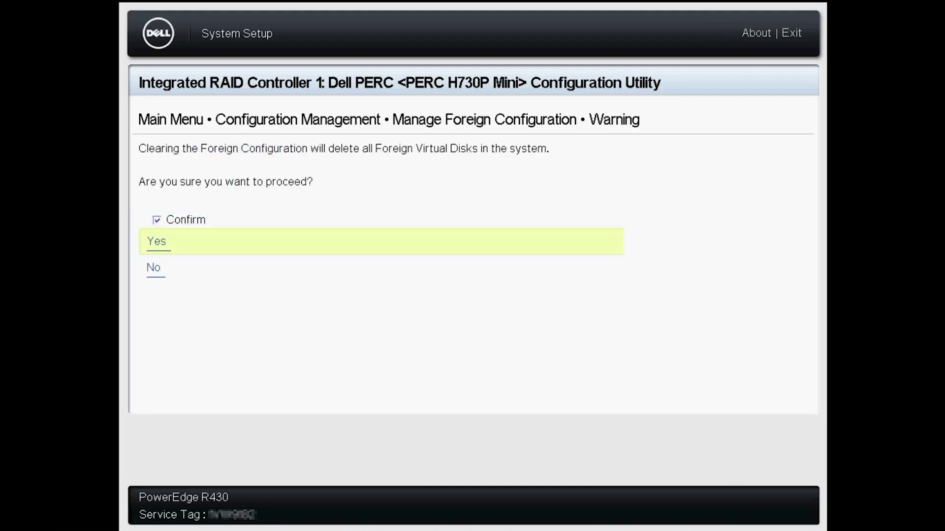
{"action": "key", "text": "Return"}
{"action": "key", "text": "Return"}
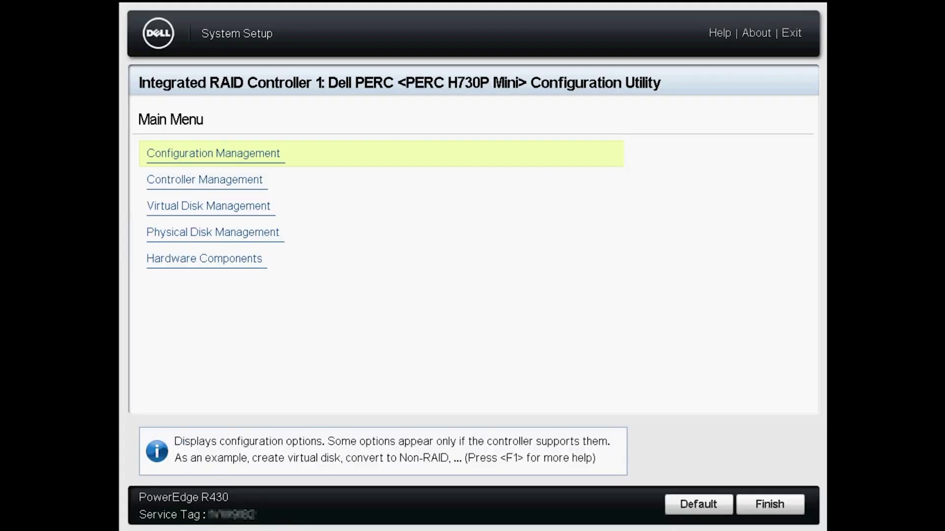
Start a new virtual disk with RAID level set to RAID5 and list the unconfigured physical disks.
{"action": "key", "text": "Return"}
{"action": "key", "text": "Down"}
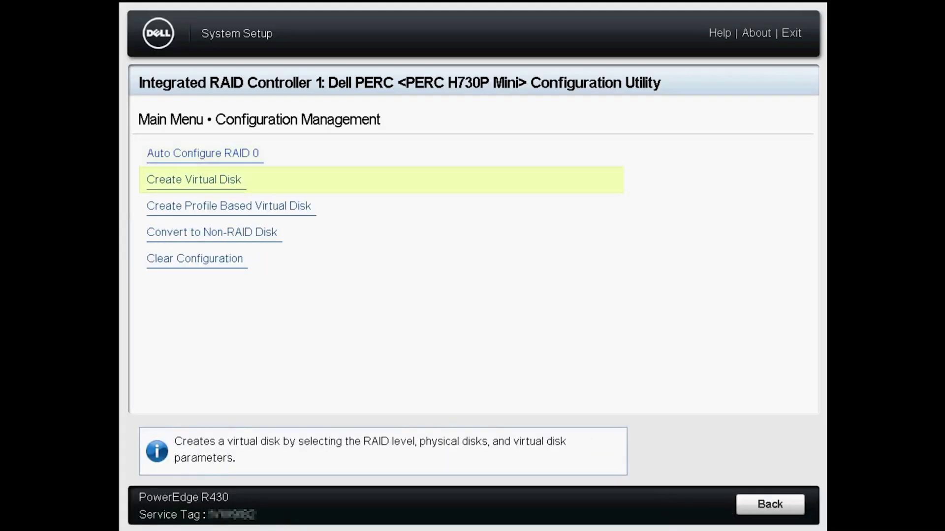
{"action": "key", "text": "Return"}
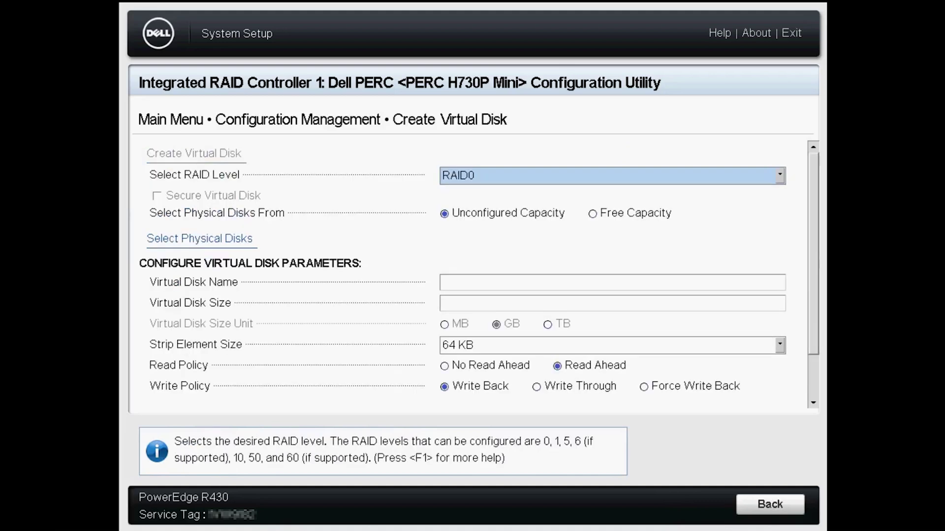
{"action": "key", "text": "Return"}
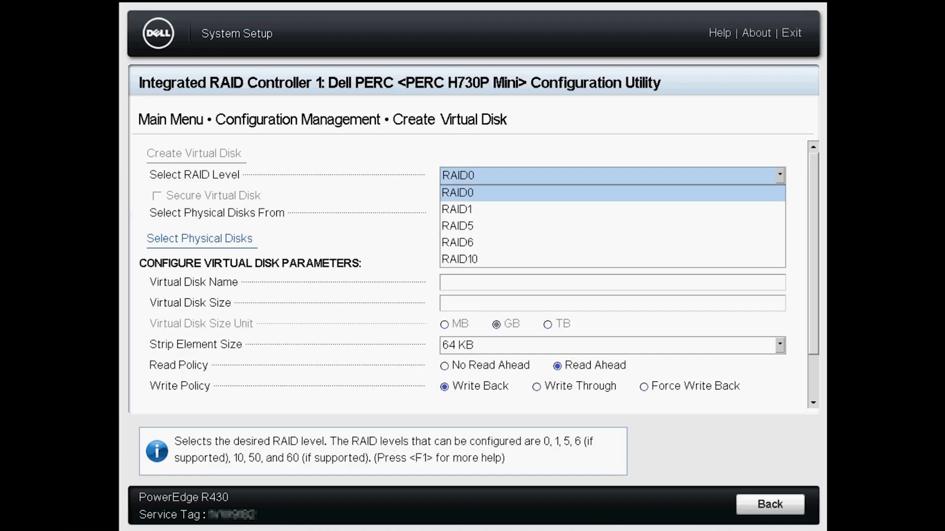
{"action": "key", "text": "Down"}
{"action": "key", "text": "Down"}
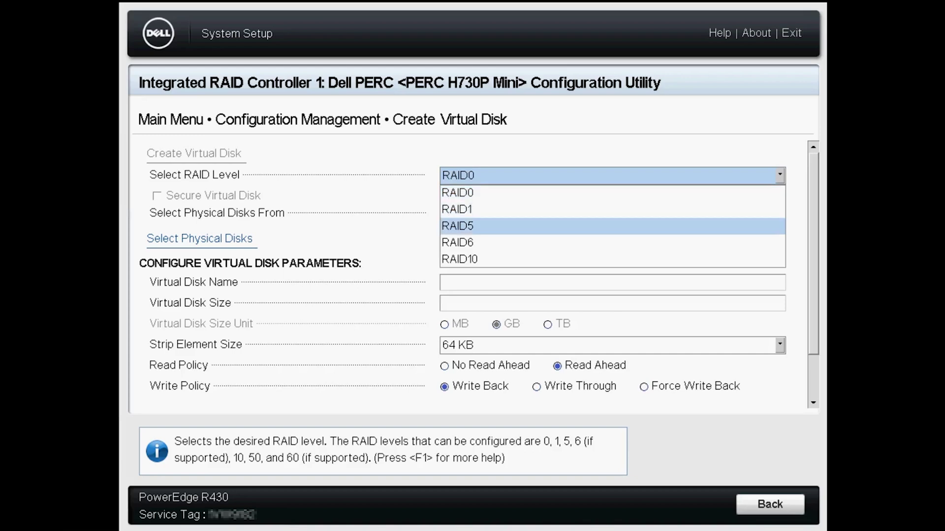
{"action": "key", "text": "Return"}
{"action": "key", "text": "Down"}
{"action": "key", "text": "Down"}
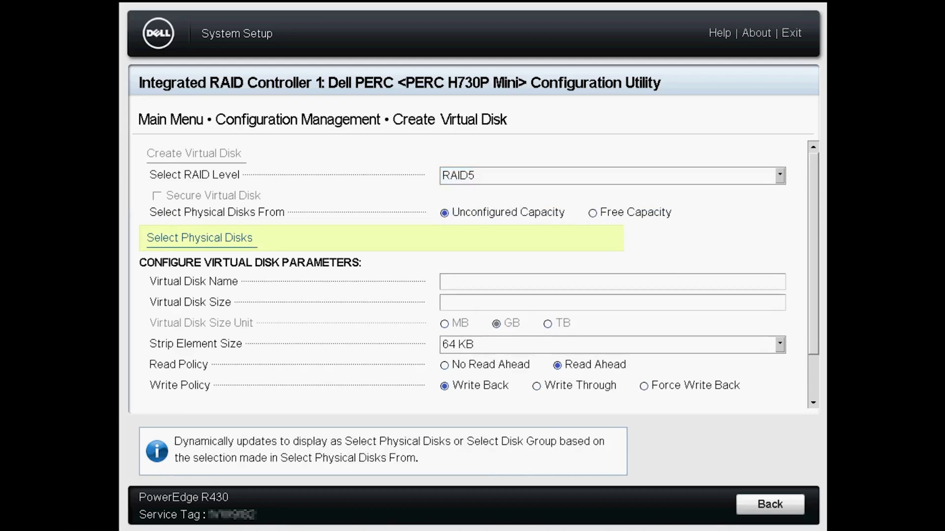
{"action": "key", "text": "Return"}
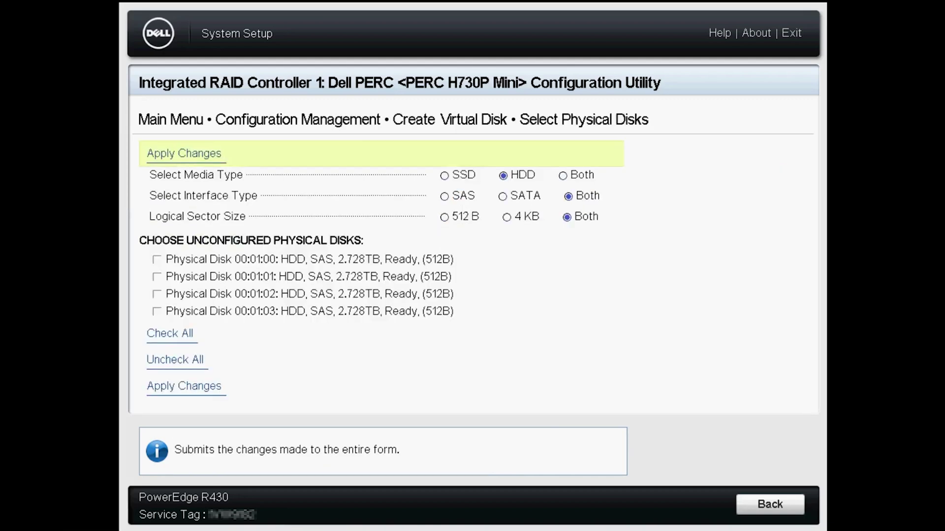
Select physical disks 00:01:00 through 00:01:03 for the RAID5 set and apply the selection.
{"action": "key", "text": "Down"}
{"action": "key", "text": "Down"}
{"action": "key", "text": "Down"}
{"action": "key", "text": "Down"}
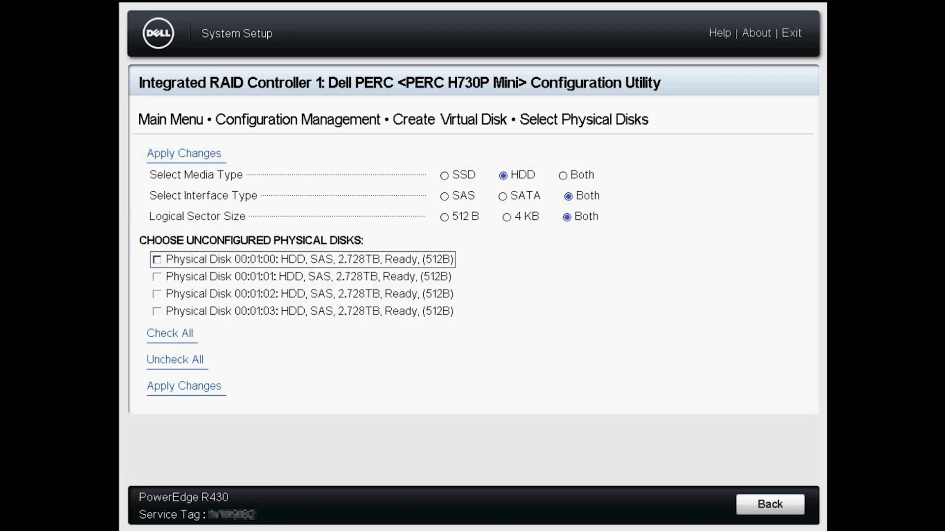
{"action": "key", "text": "space"}
{"action": "key", "text": "Down"}
{"action": "key", "text": "space"}
{"action": "key", "text": "Down"}
{"action": "key", "text": "space"}
{"action": "key", "text": "Down"}
{"action": "key", "text": "Down"}
{"action": "key", "text": "Down"}
{"action": "key", "text": "Down"}
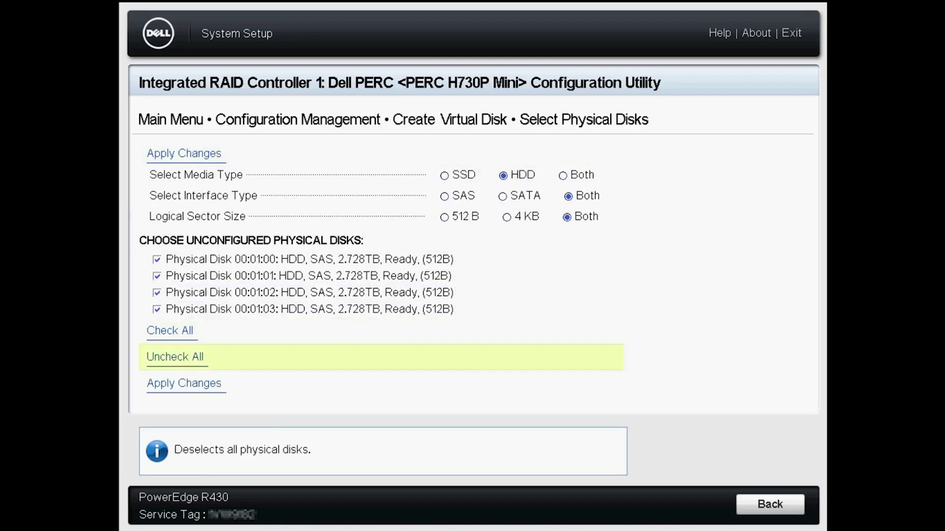
{"action": "key", "text": "Return"}
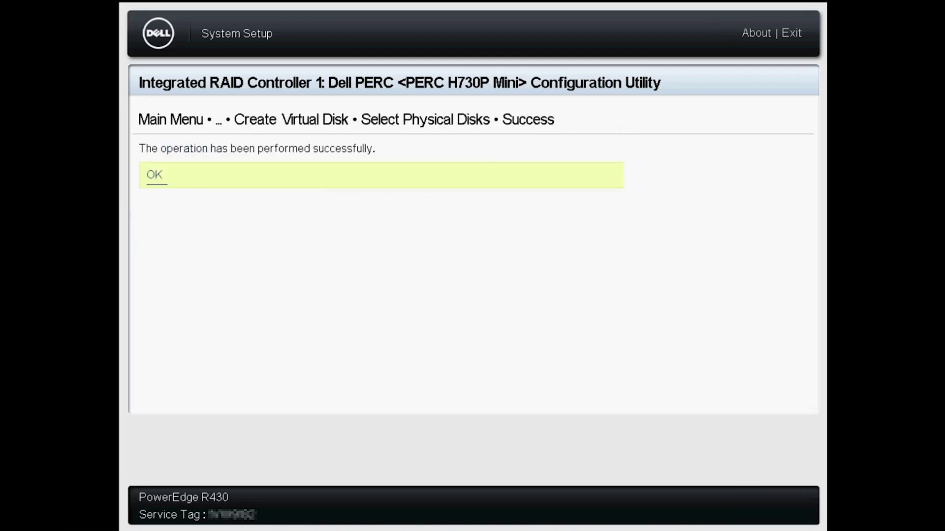
{"action": "key", "text": "Return"}
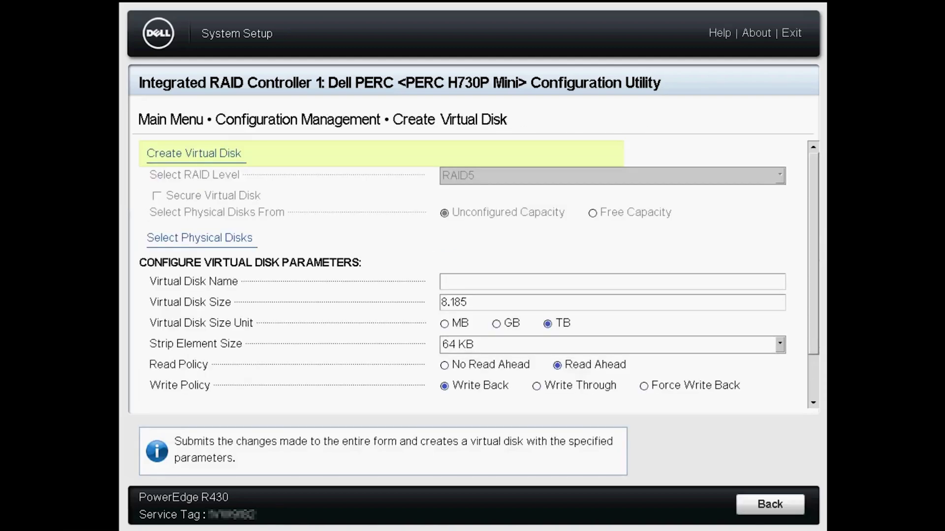
Create the 8.185 TB RAID5 virtual disk, accepting the data-loss warning.
{"action": "key", "text": "Down"}
{"action": "key", "text": "Down"}
{"action": "key", "text": "Down"}
{"action": "key", "text": "Down"}
{"action": "key", "text": "Down"}
{"action": "key", "text": "Down"}
{"action": "key", "text": "Down"}
{"action": "key", "text": "Down"}
{"action": "key", "text": "Down"}
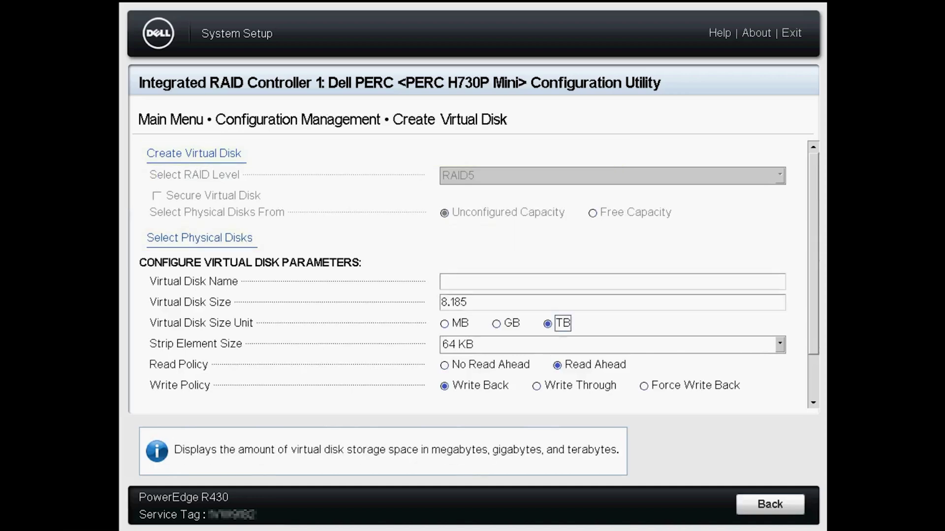
{"action": "key", "text": "Down"}
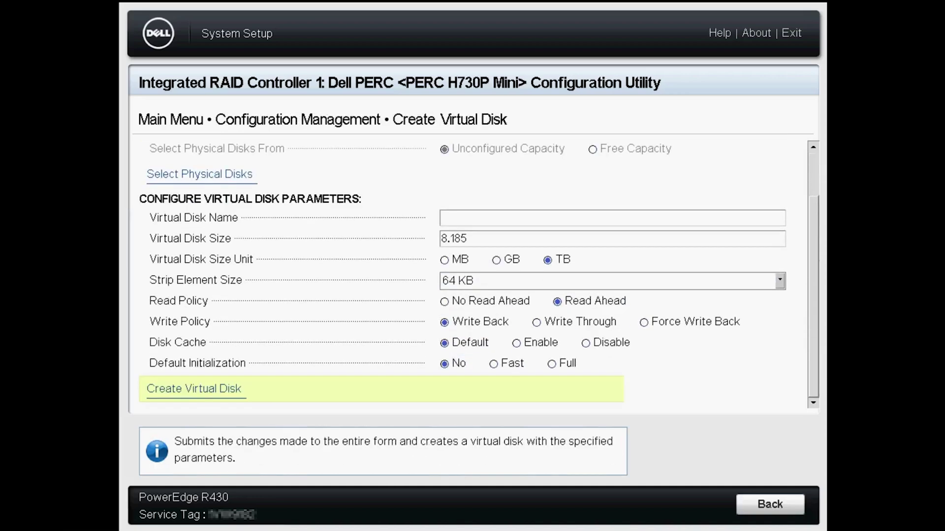
{"action": "key", "text": "Return"}
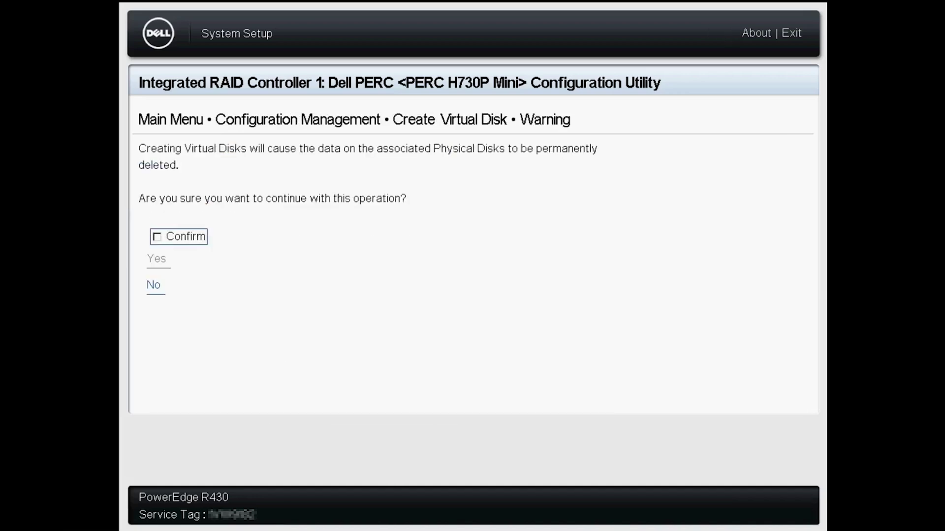
{"action": "key", "text": "space"}
{"action": "key", "text": "Down"}
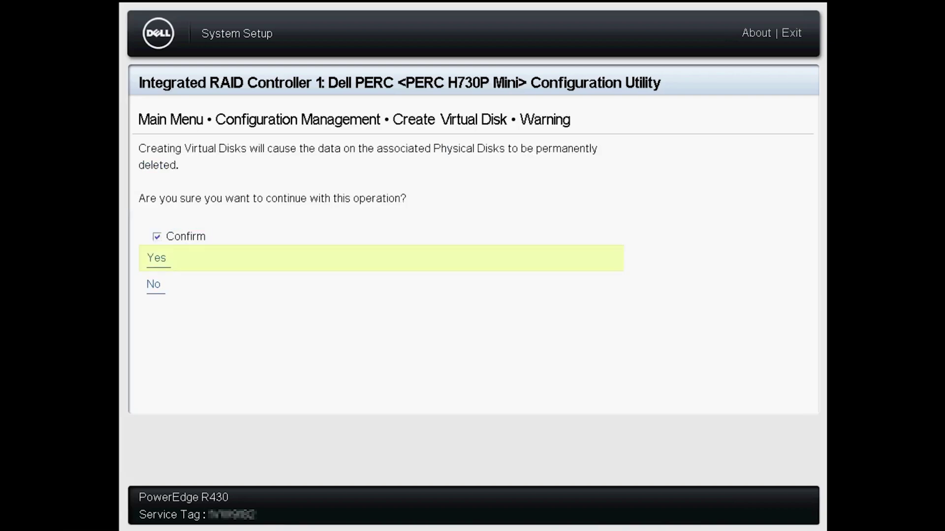
{"action": "key", "text": "Return"}
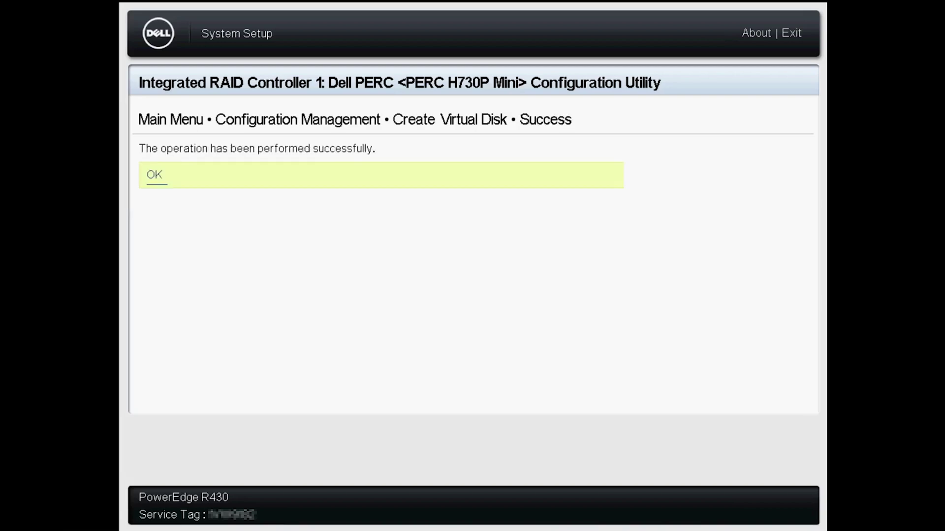
{"action": "key", "text": "Return"}
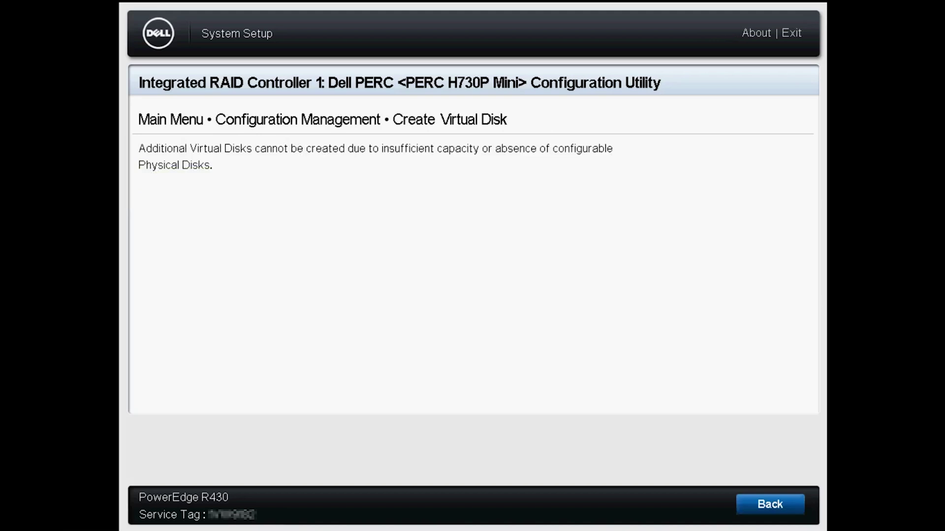
{"action": "key", "text": "Return"}
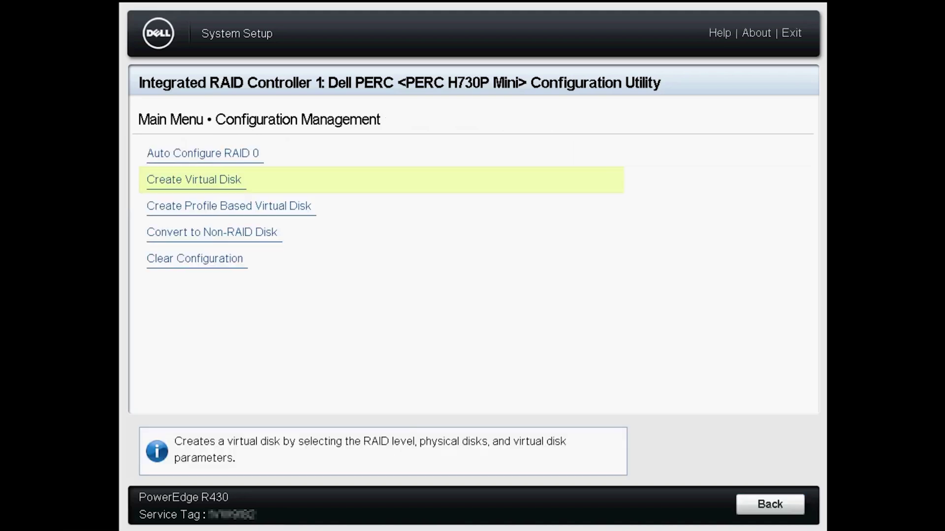
{"action": "key", "text": "Down"}
{"action": "key", "text": "Escape"}
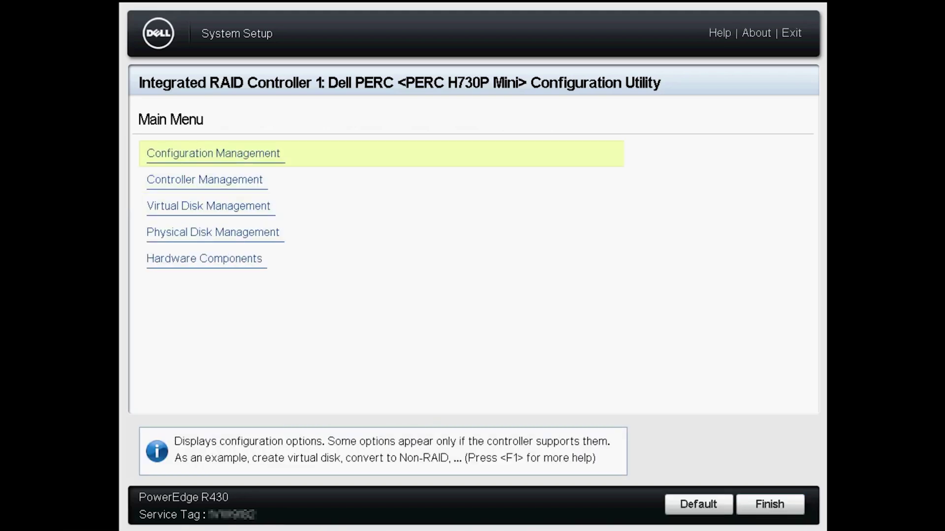
{"action": "key", "text": "Down"}
{"action": "key", "text": "Down"}
{"action": "key", "text": "Down"}
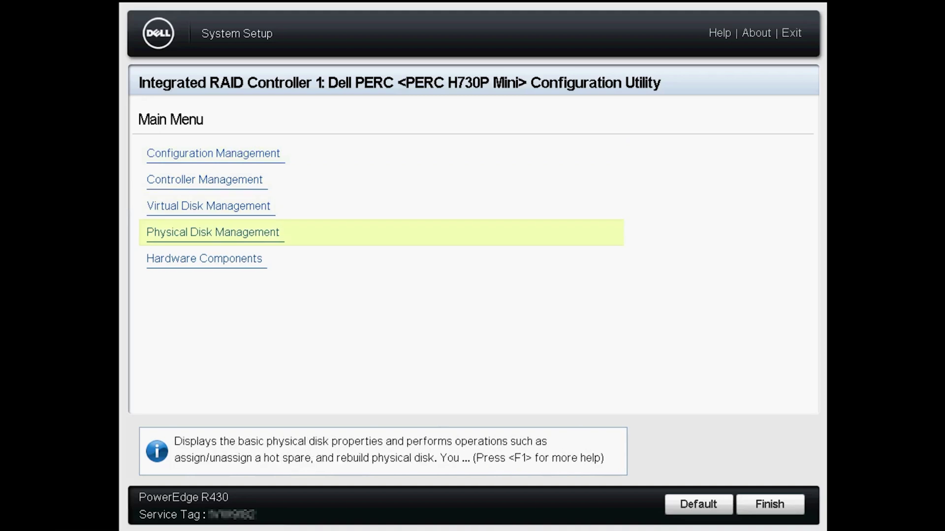
{"action": "key", "text": "Up"}
{"action": "key", "text": "Up"}
{"action": "key", "text": "Up"}
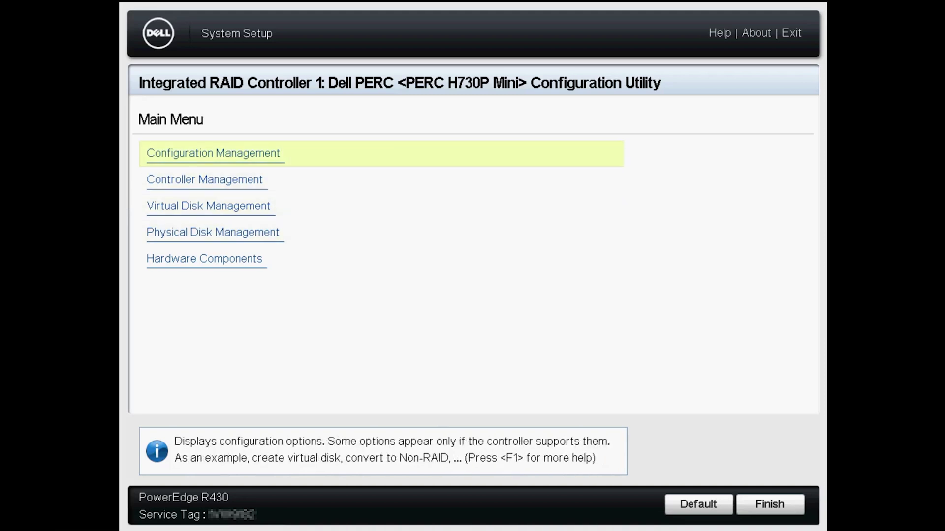
{"action": "key", "text": "Down"}
{"action": "key", "text": "Down"}
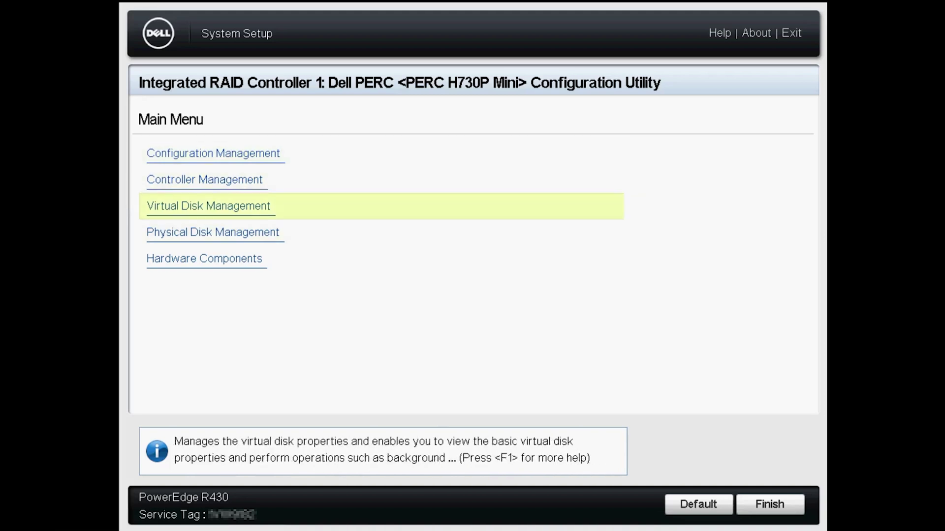
{"action": "key", "text": "Return"}
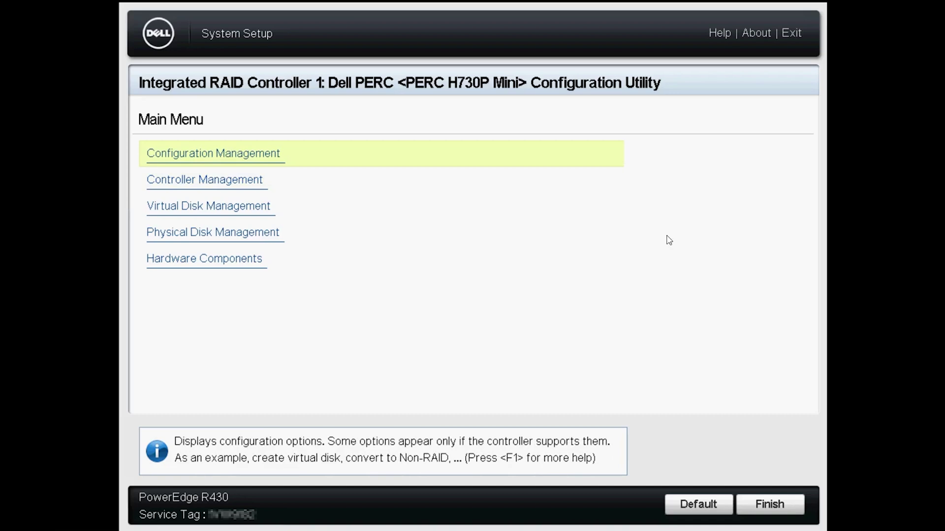
{"action": "key", "text": "Return"}
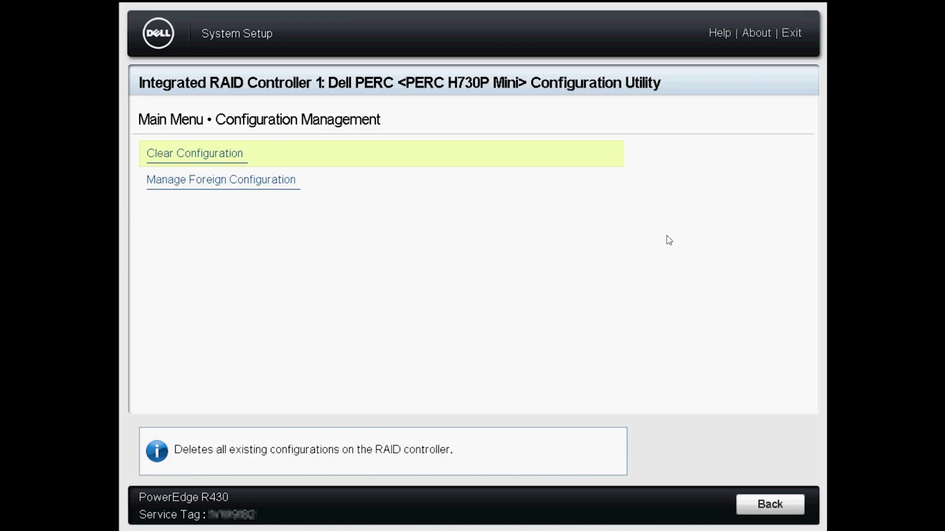
Preview and import the foreign RAID1 configuration, accepting the merge warning.
{"action": "key", "text": "Down"}
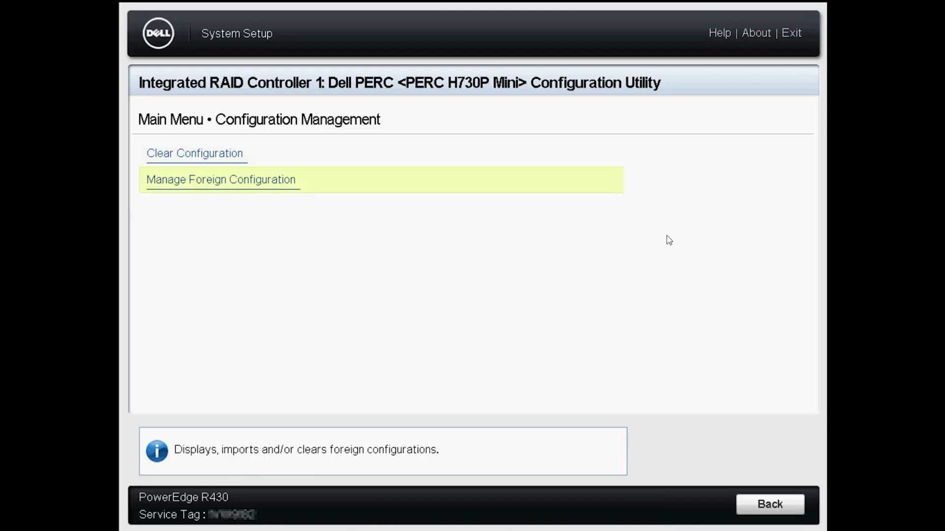
{"action": "key", "text": "Return"}
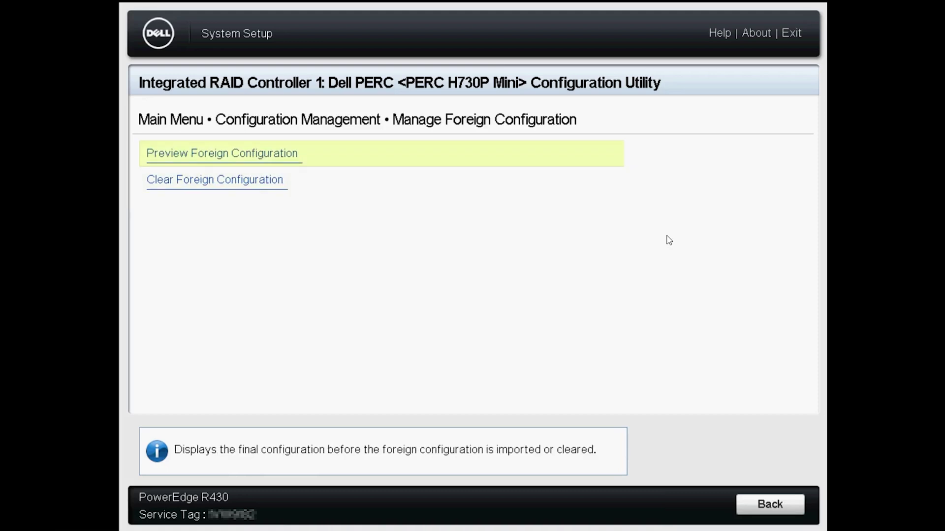
{"action": "key", "text": "Return"}
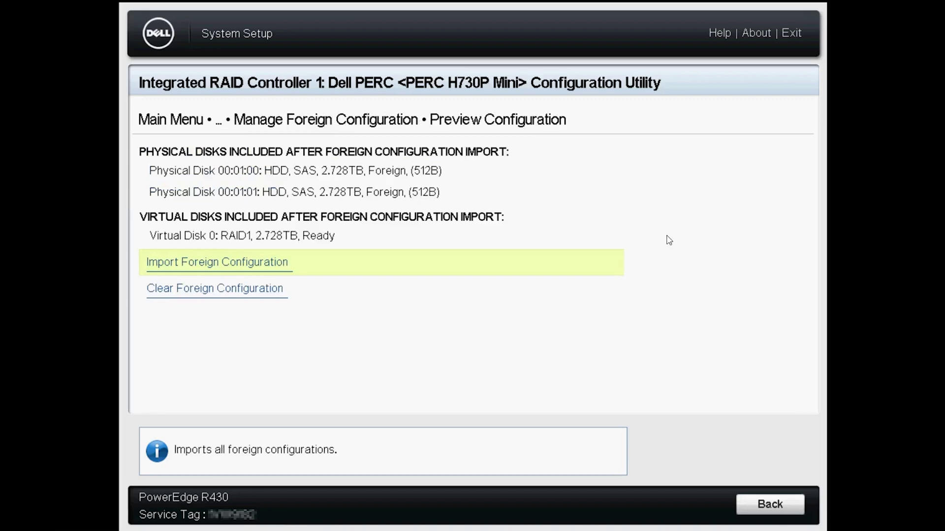
{"action": "key", "text": "Return"}
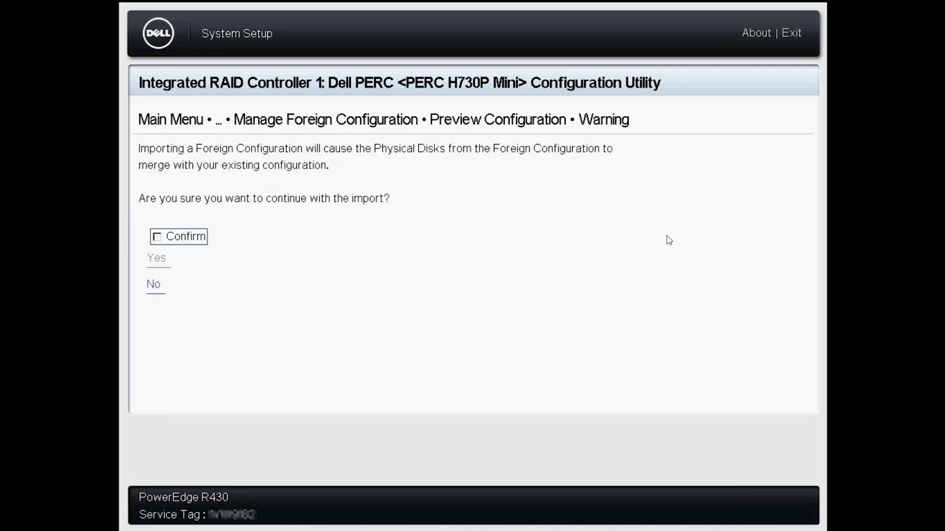
{"action": "key", "text": "space"}
{"action": "key", "text": "Down"}
{"action": "key", "text": "Return"}
{"action": "key", "text": "Return"}
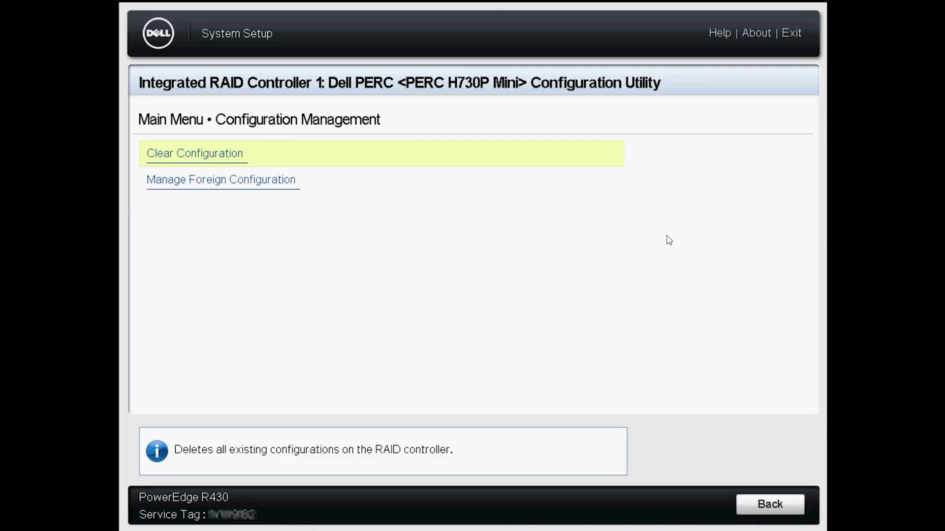
Verify in Virtual Disk Management that Virtual Disk 0 is RAID1, 2.728TB, Ready.
{"action": "key", "text": "Escape"}
{"action": "key", "text": "Down"}
{"action": "key", "text": "Down"}
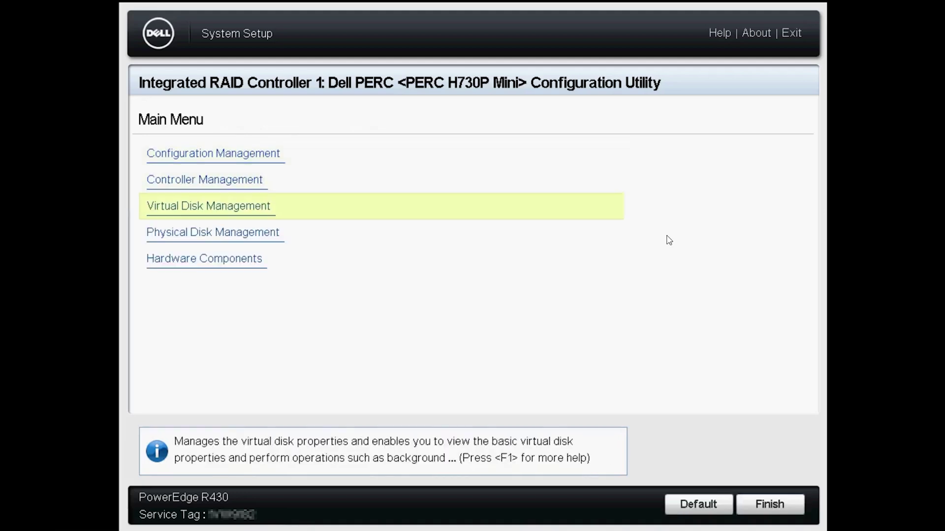
{"action": "key", "text": "Return"}
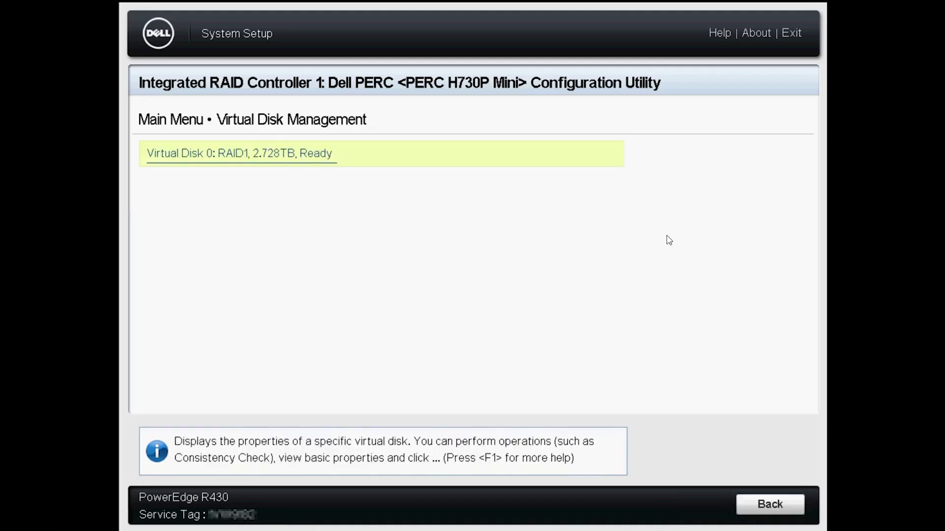